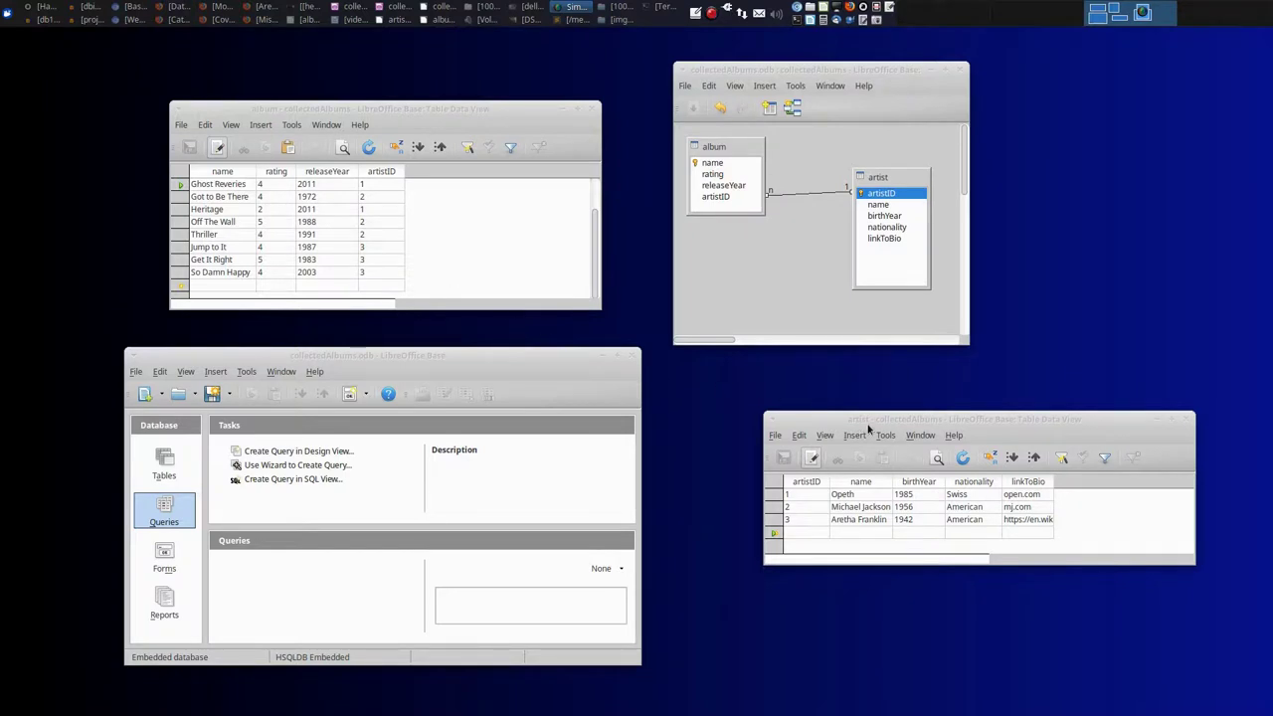
Try to add "The Vice Quadran" to the album table with rating 5, release year 1008 and artistID 4, dismissing the error.
drag(876, 413, 818, 393)
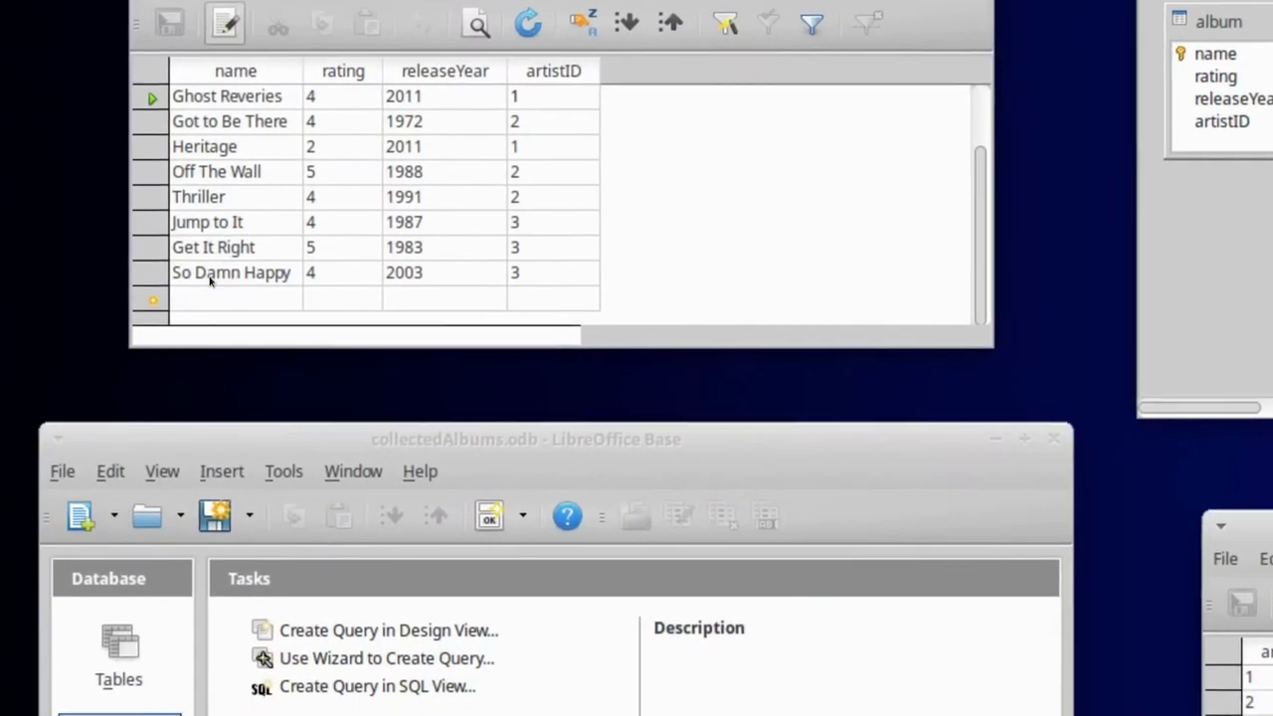
click(210, 284)
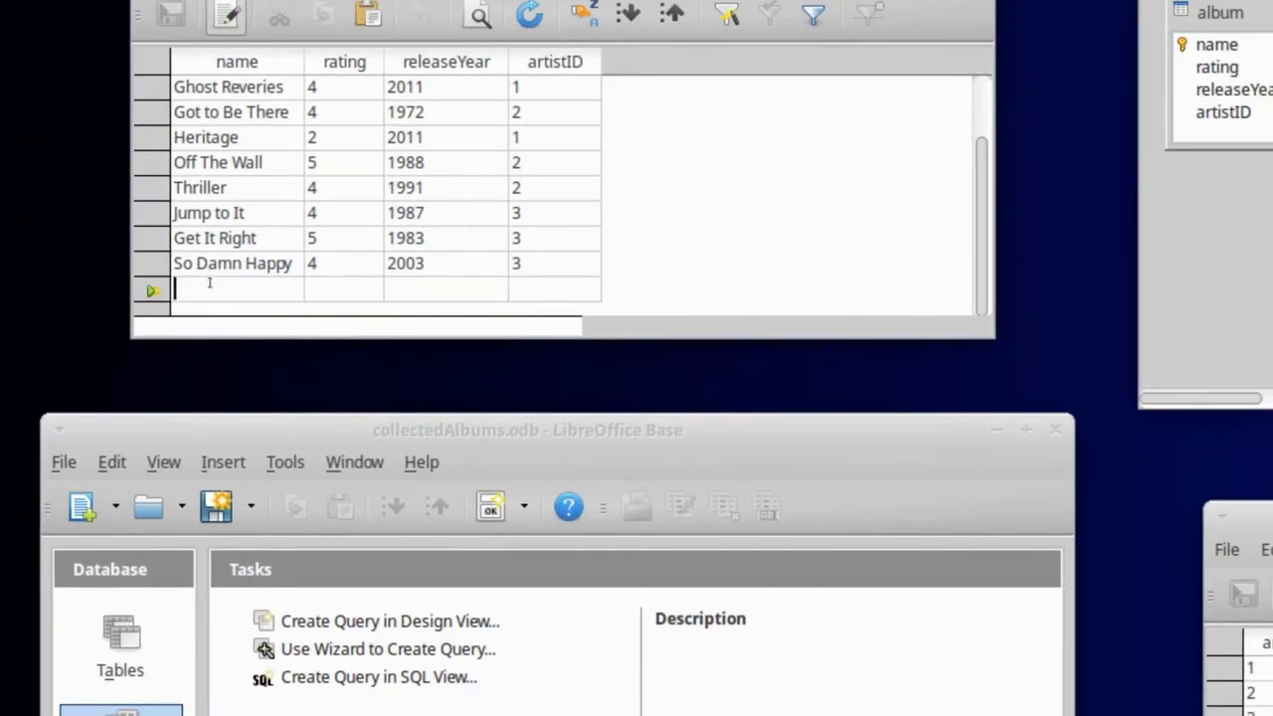
text(The Vice )
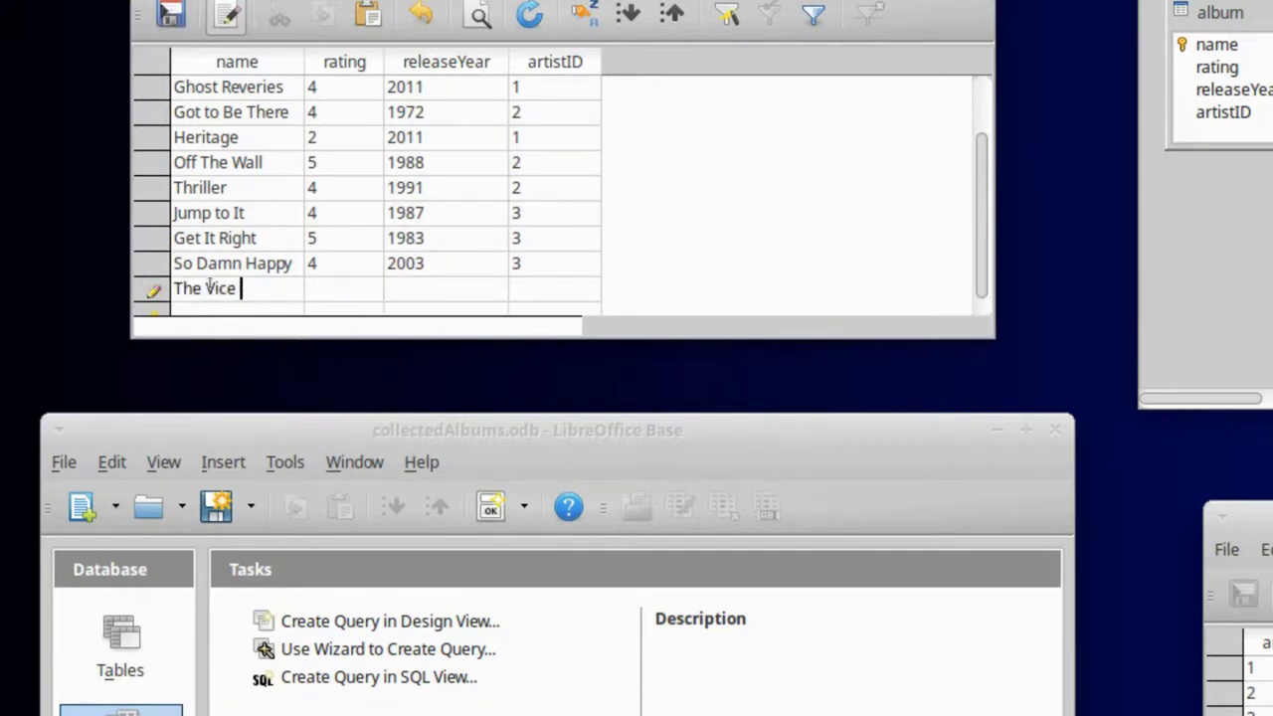
text(Quadran)
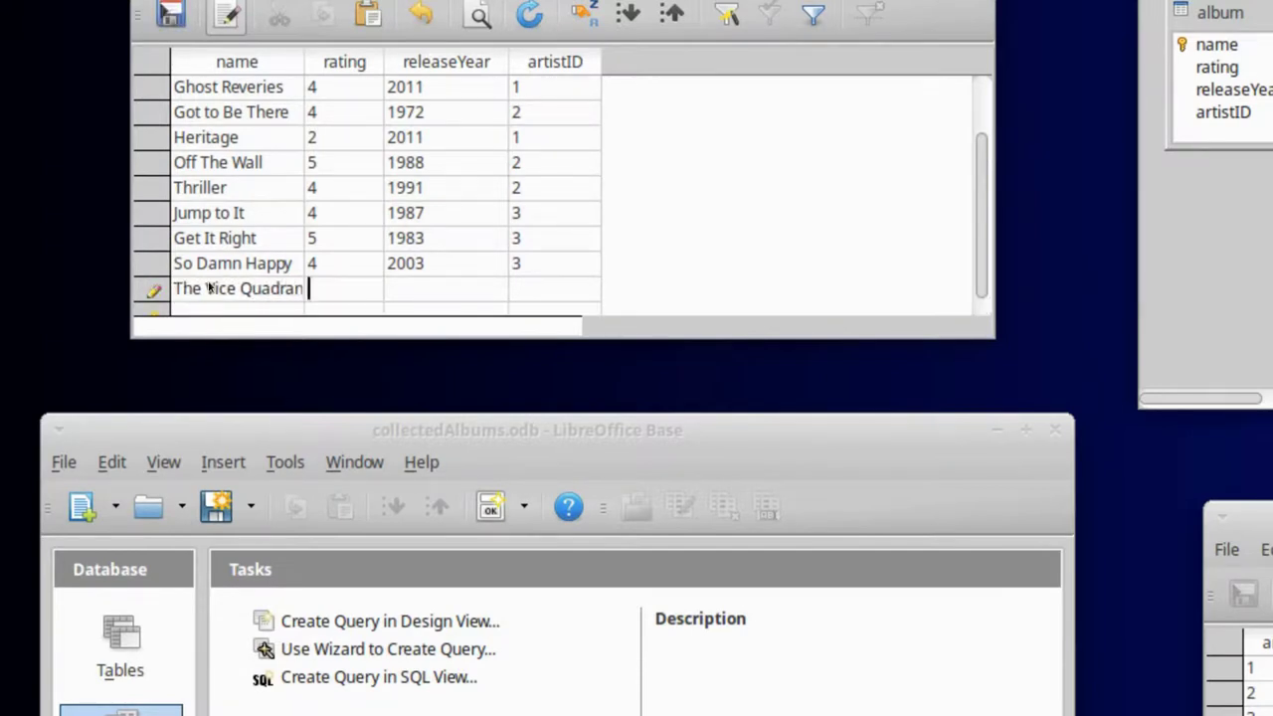
text(5)
key(Tab)
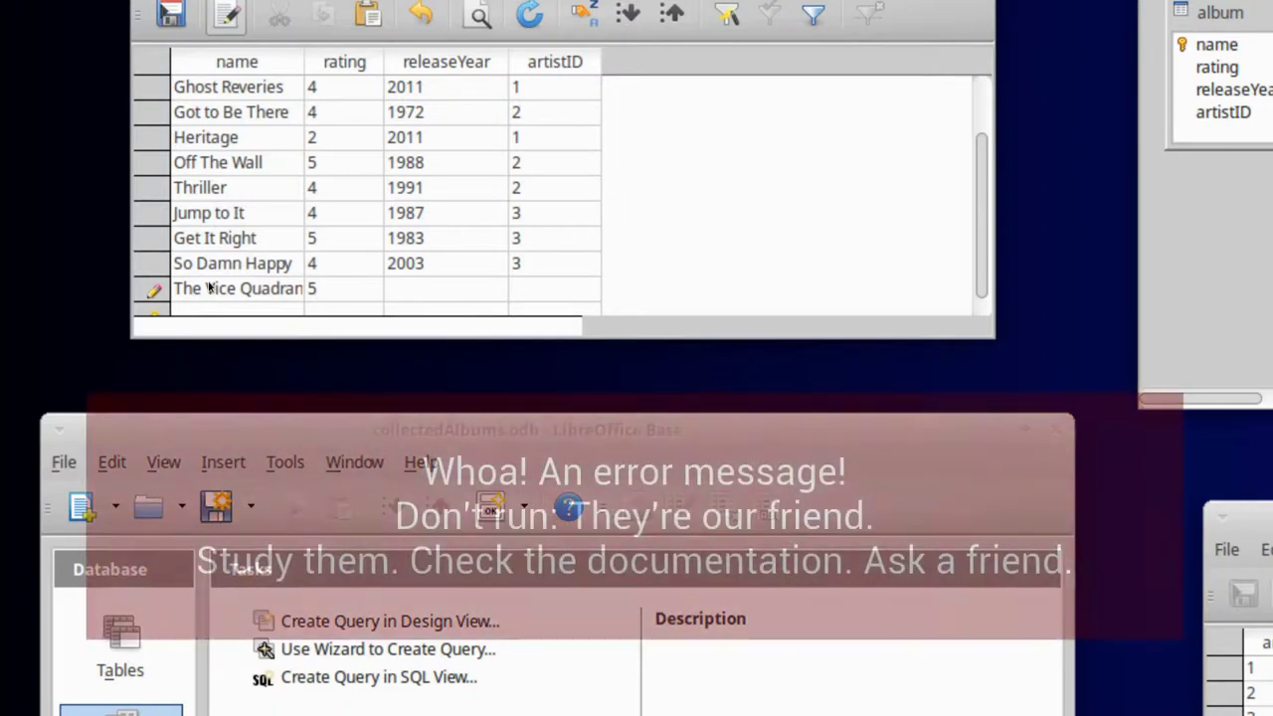
text(1008)
key(Tab)
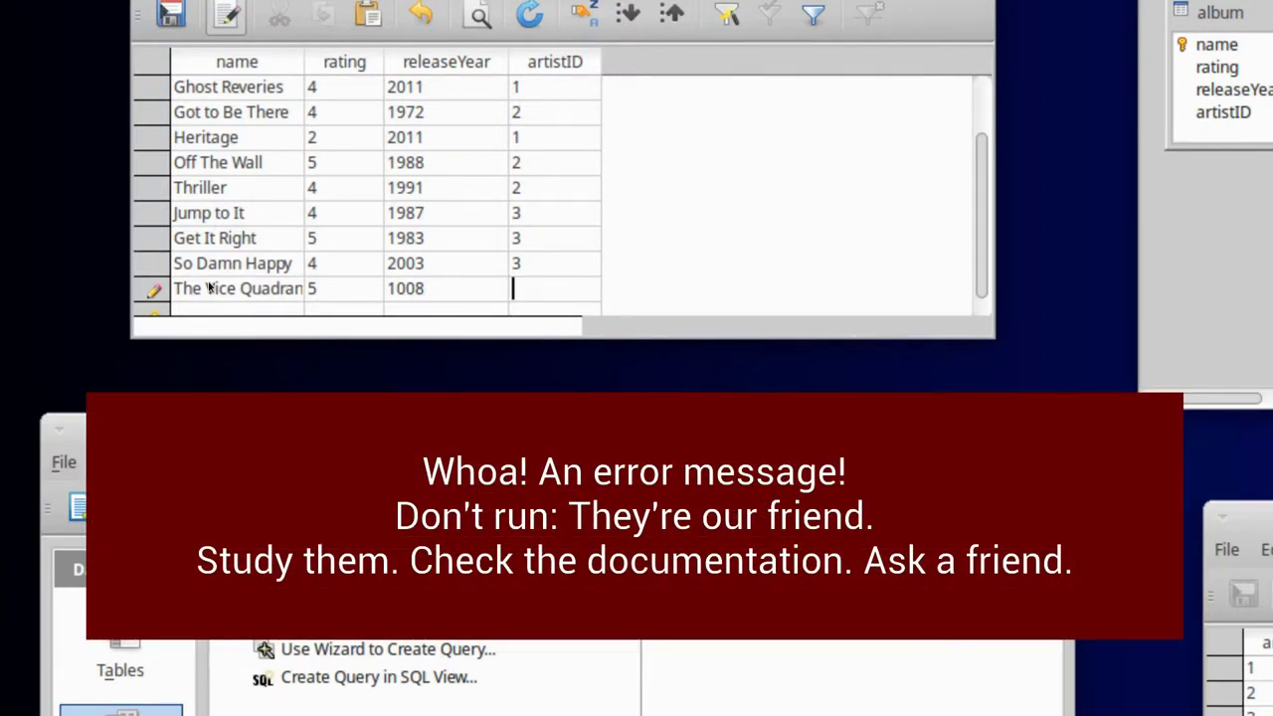
text(4)
key(Tab)
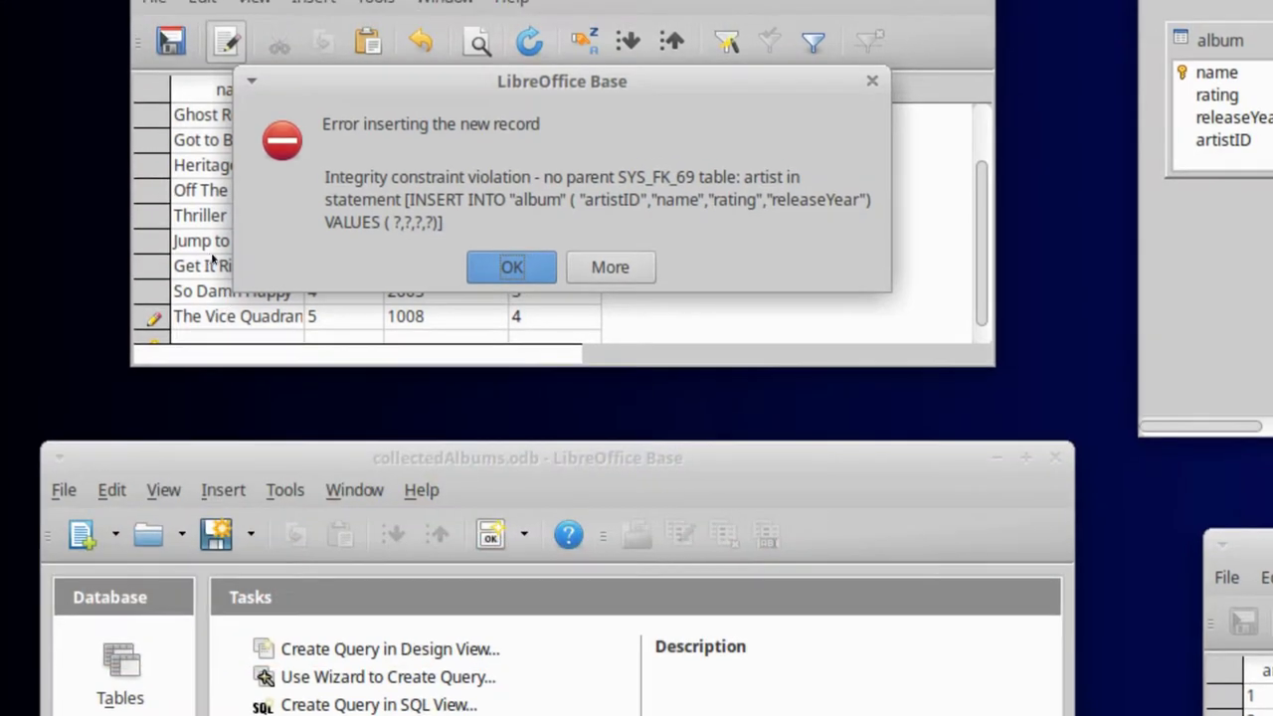
click(511, 267)
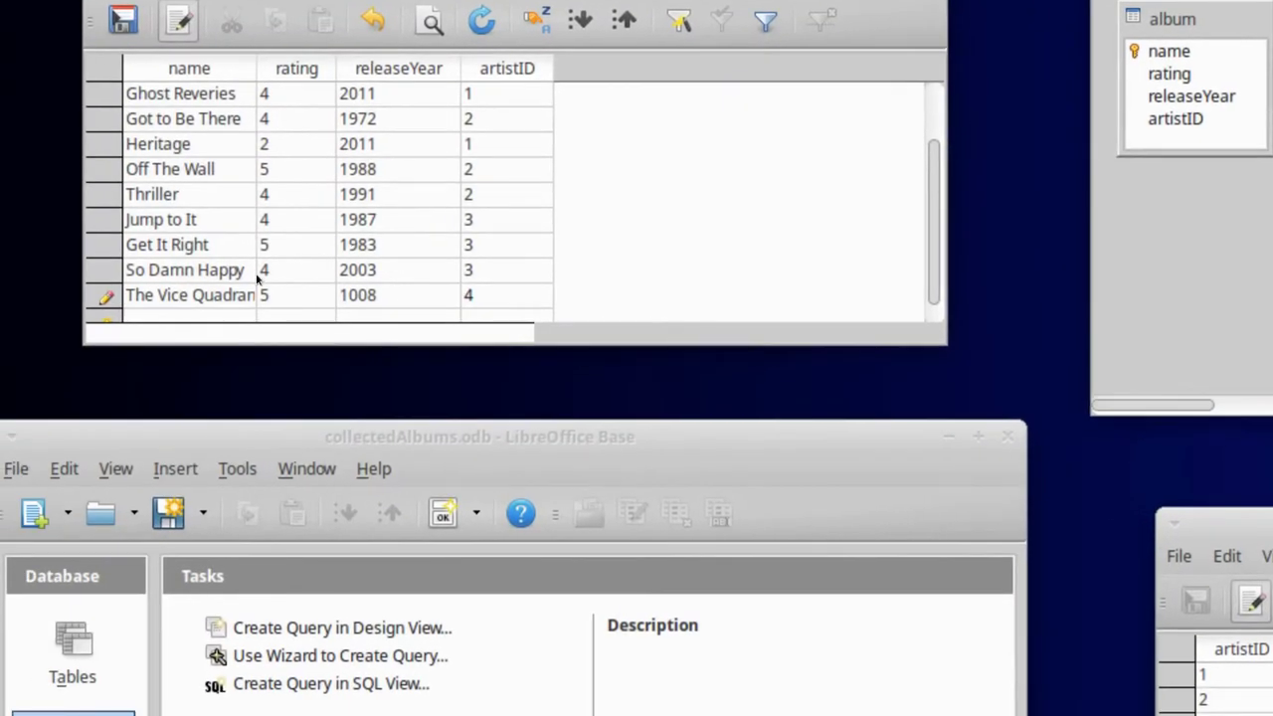
Set the artistID of the new album record to 3 and commit the record.
click(252, 282)
click(519, 286)
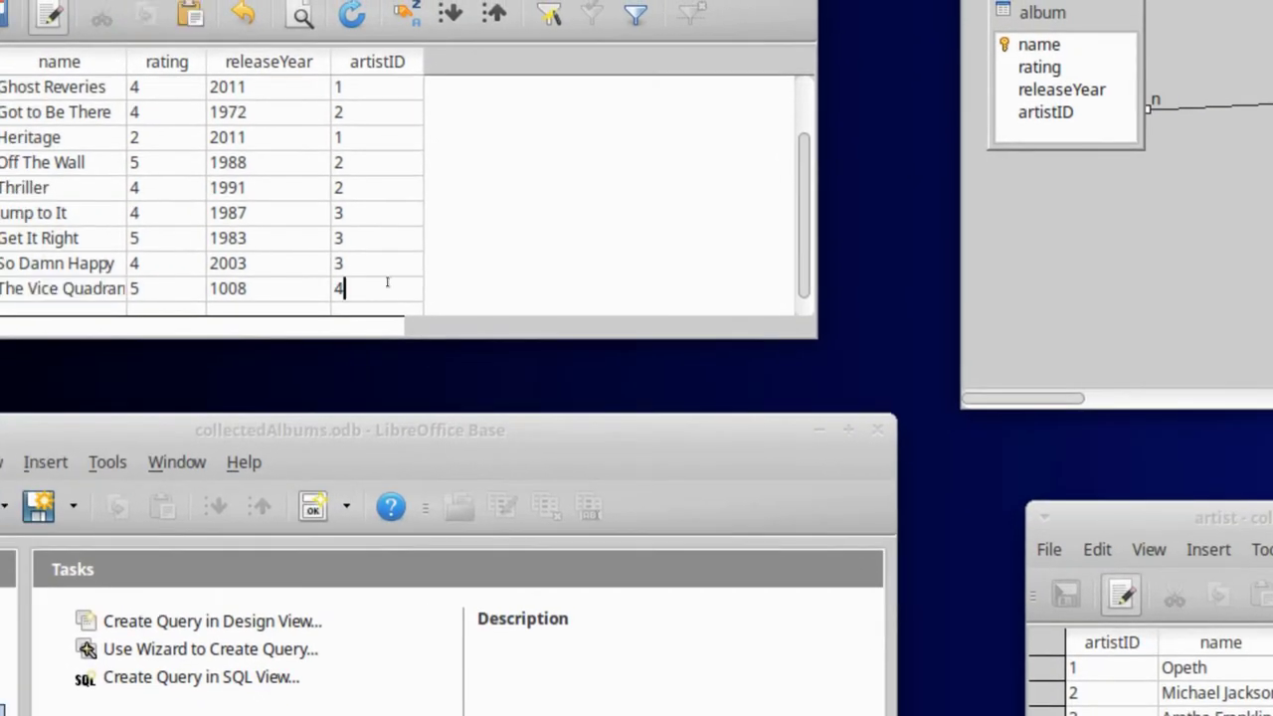
key(BackSpace)
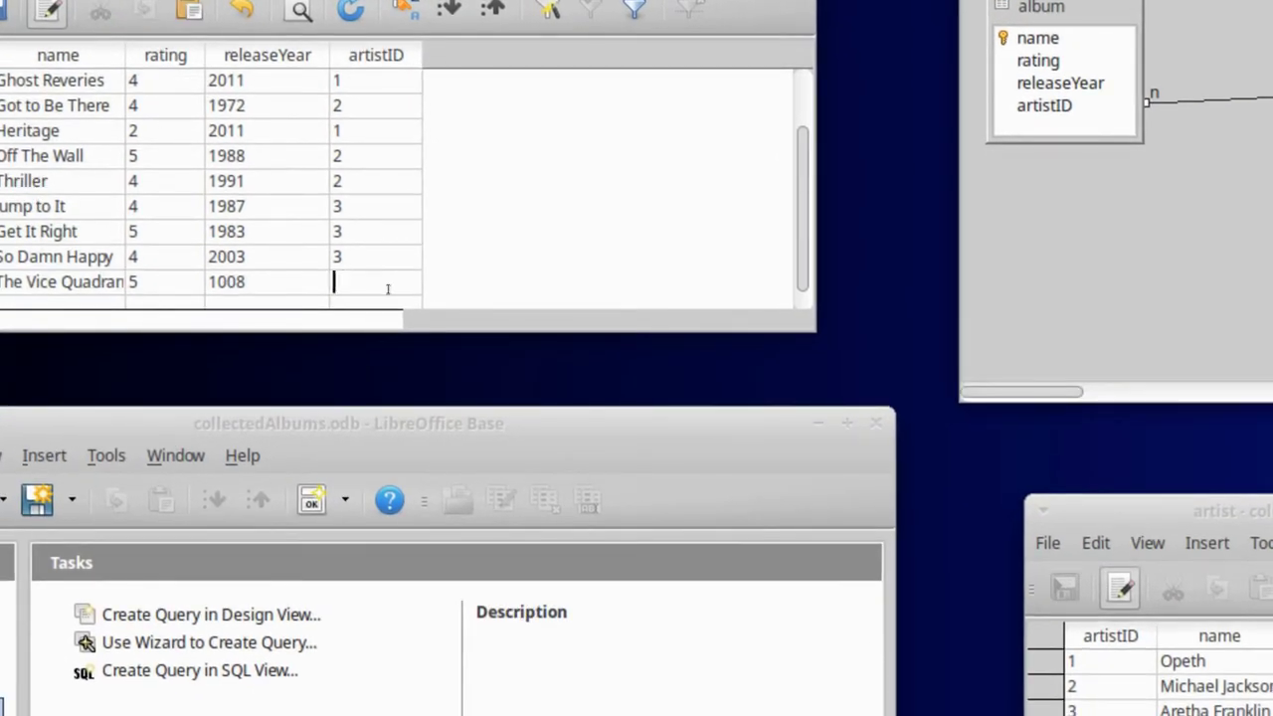
text(3)
key(Return)
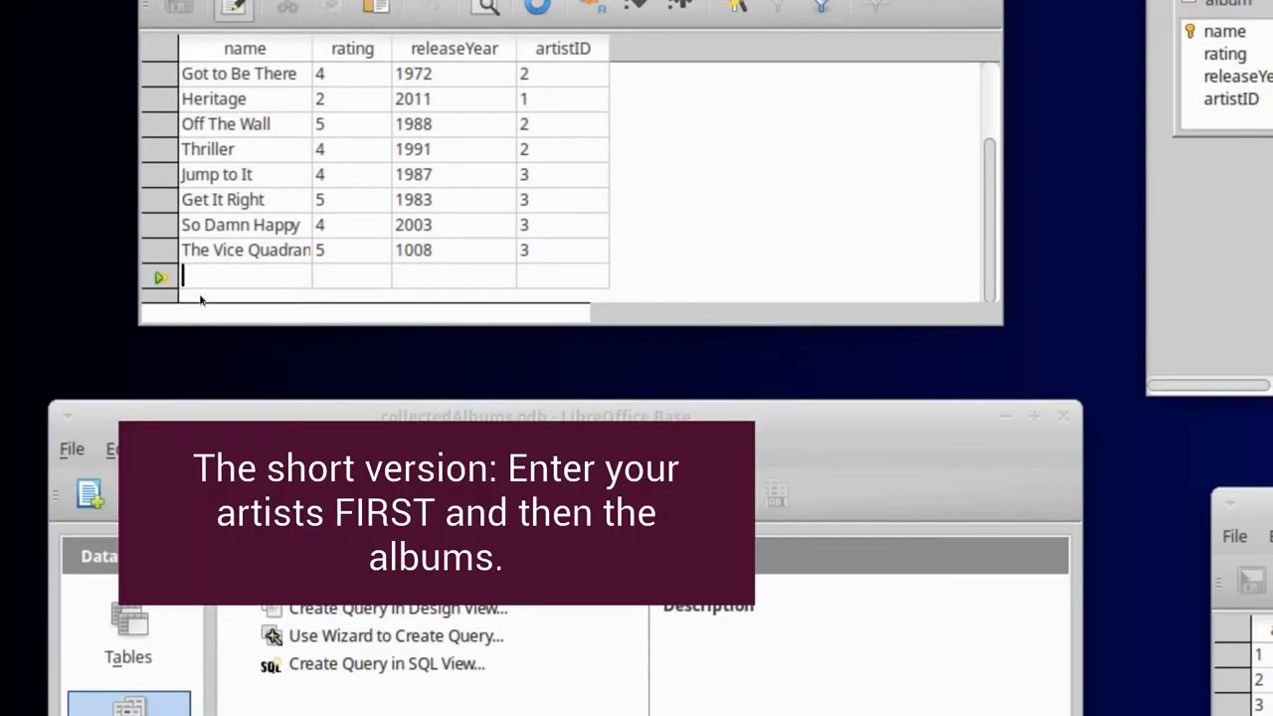
key(Up)
key(Left)
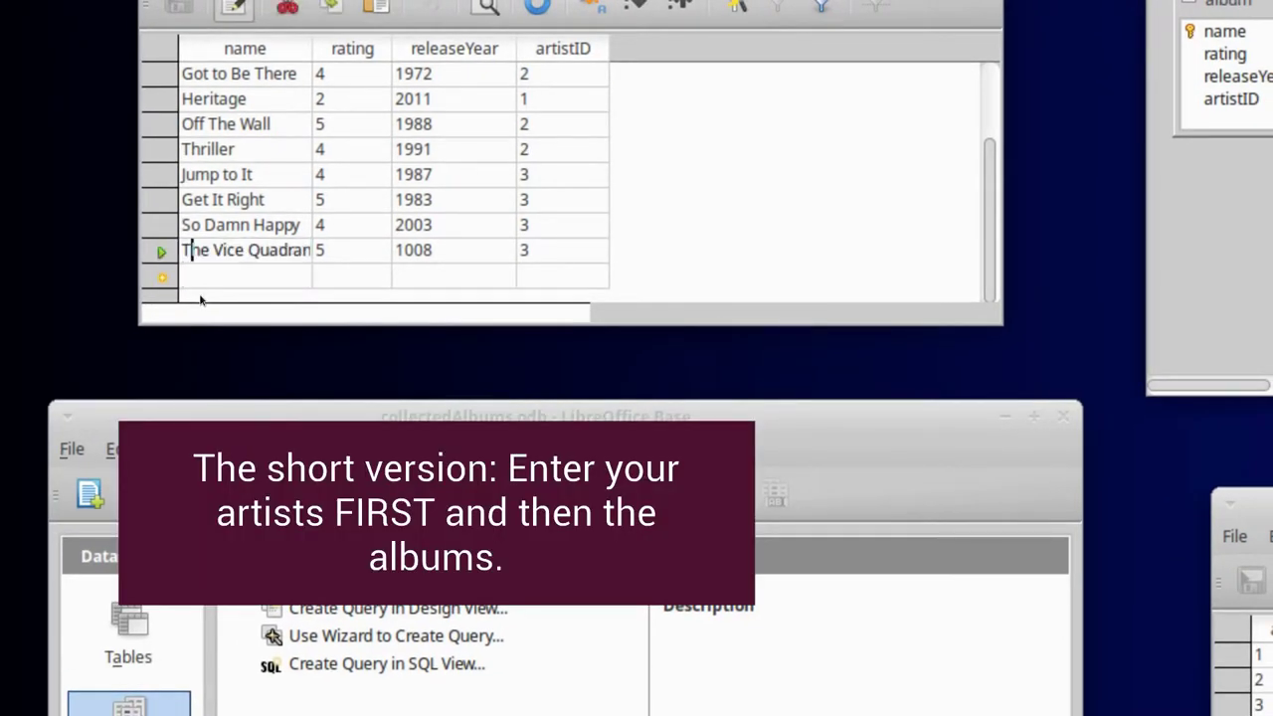
key(Right)
key(Right)
key(Tab)
key(Tab)
key(Tab)
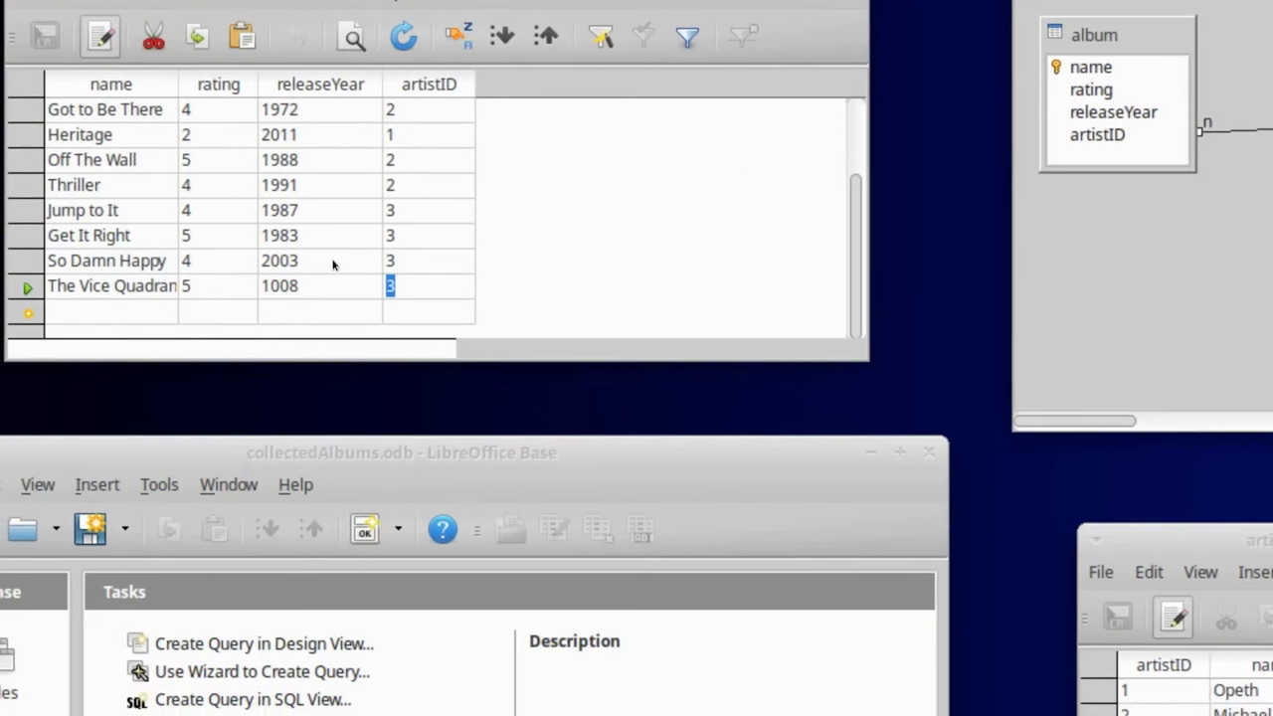
click(335, 278)
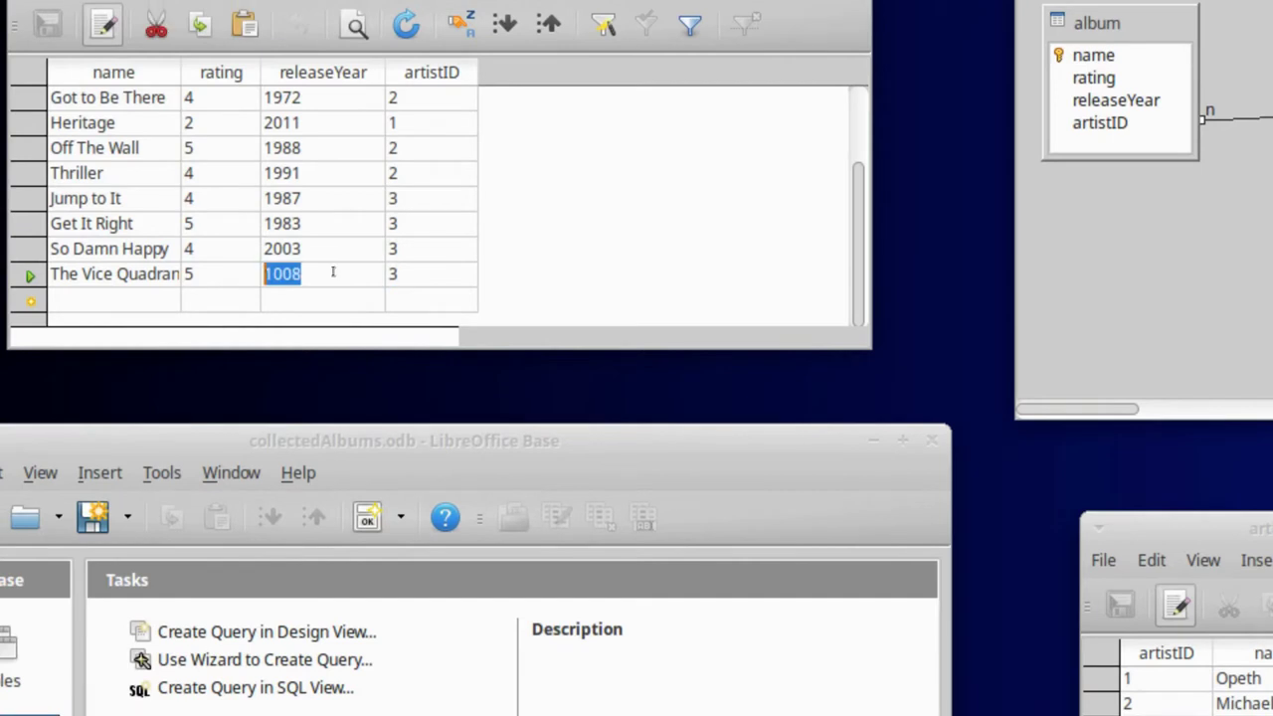
key(Tab)
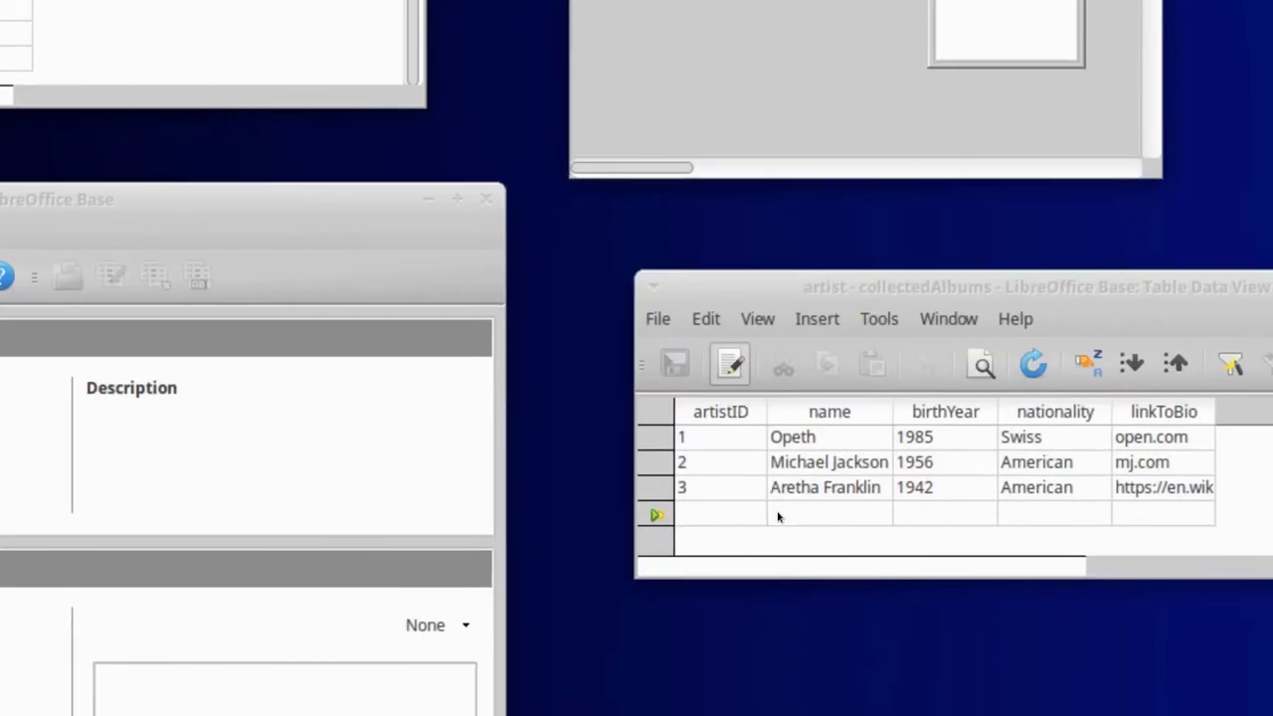
Add artist 4 to the artist table, with a name starting "Steam Powered G", birth year 1987, nationality American and its bio link.
click(987, 657)
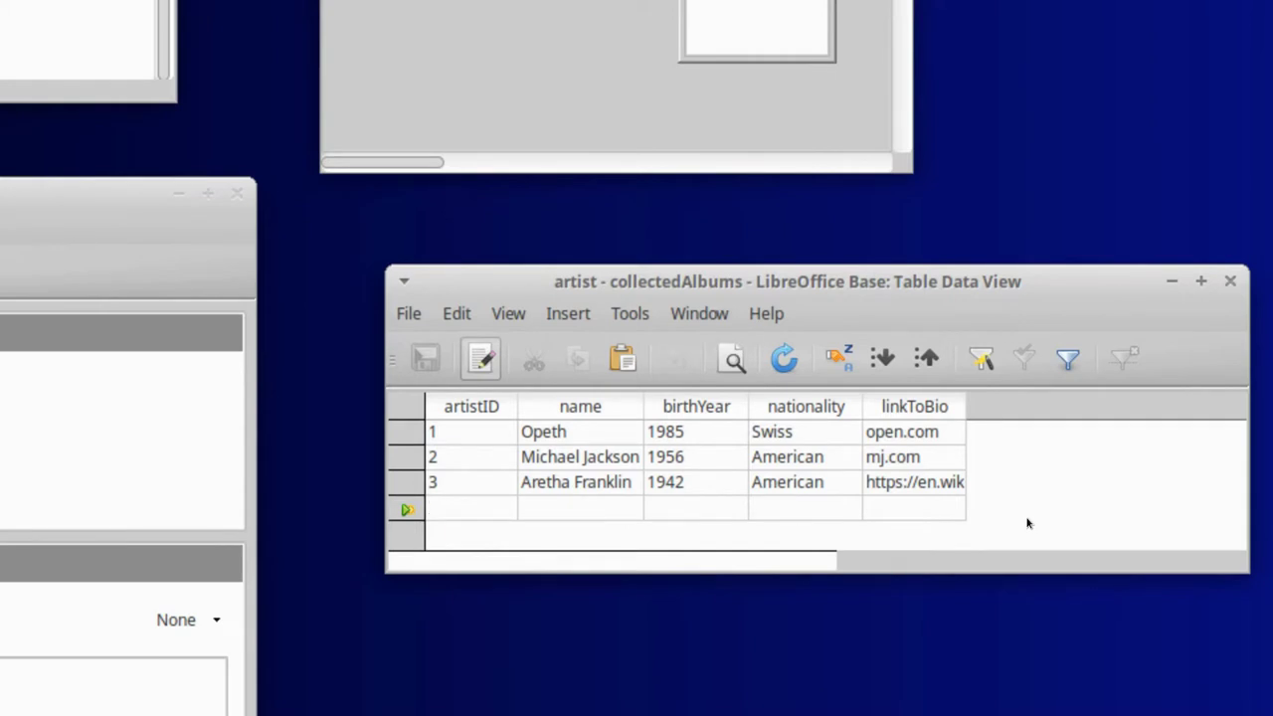
text(4)
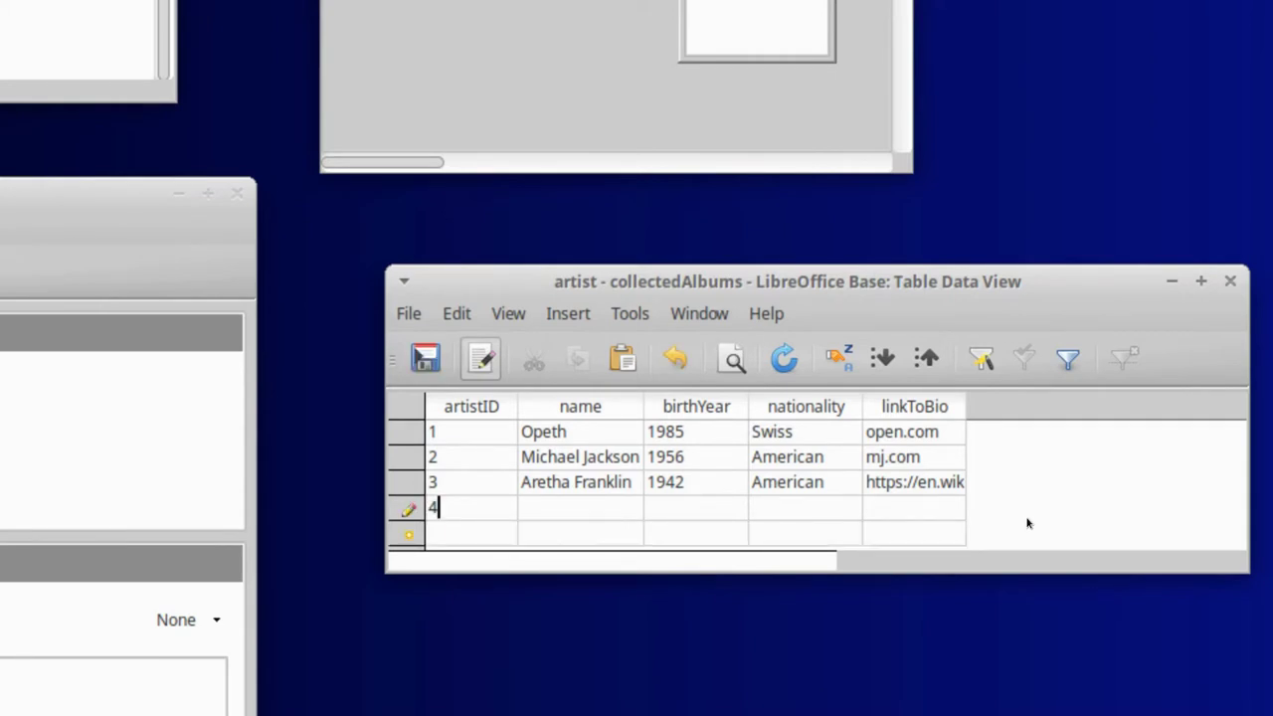
key(Tab)
text(Steamr P)
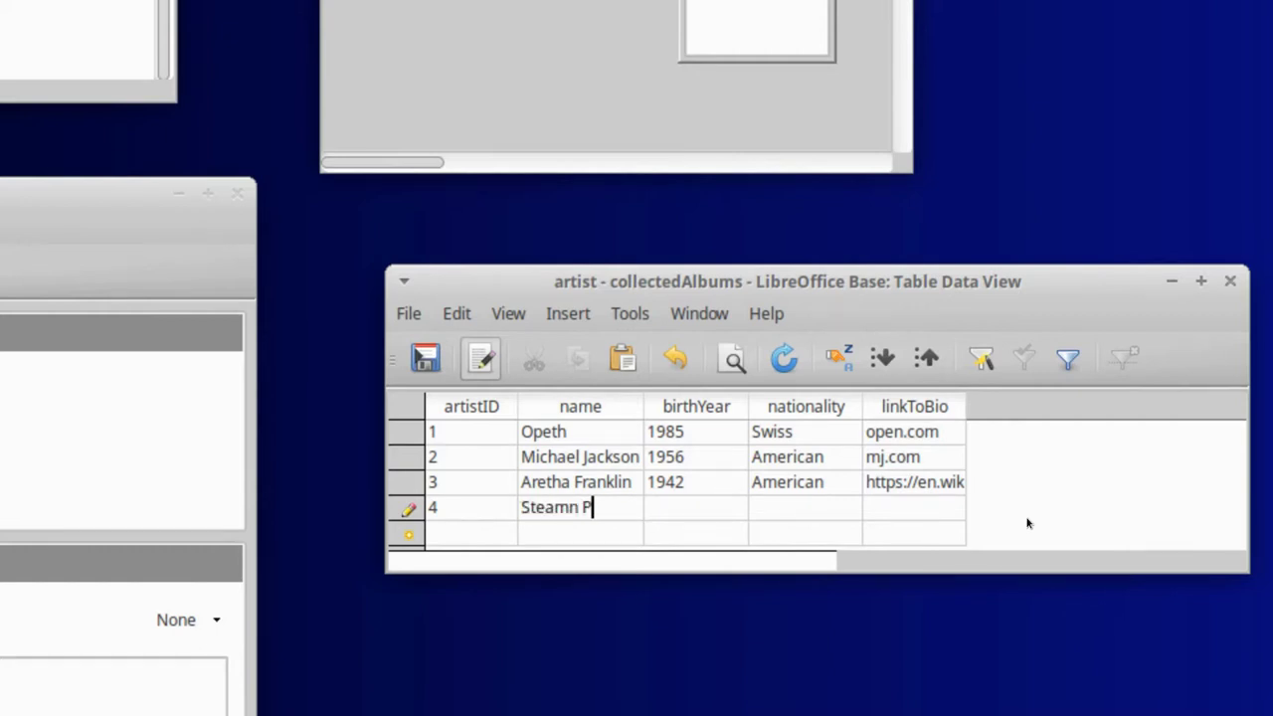
key(BackSpace)
key(BackSpace)
key(BackSpace)
text(Powered G)
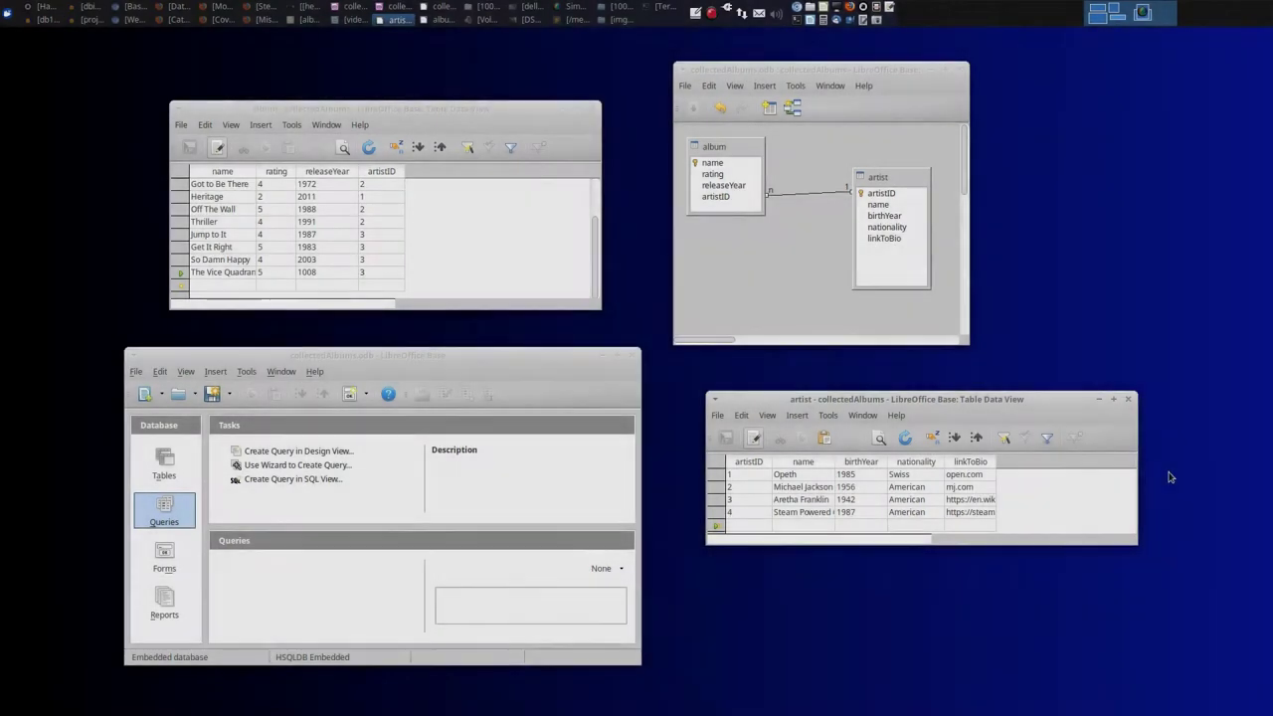
Change the first letter of artist 4's name to a lowercase "s".
key(Up)
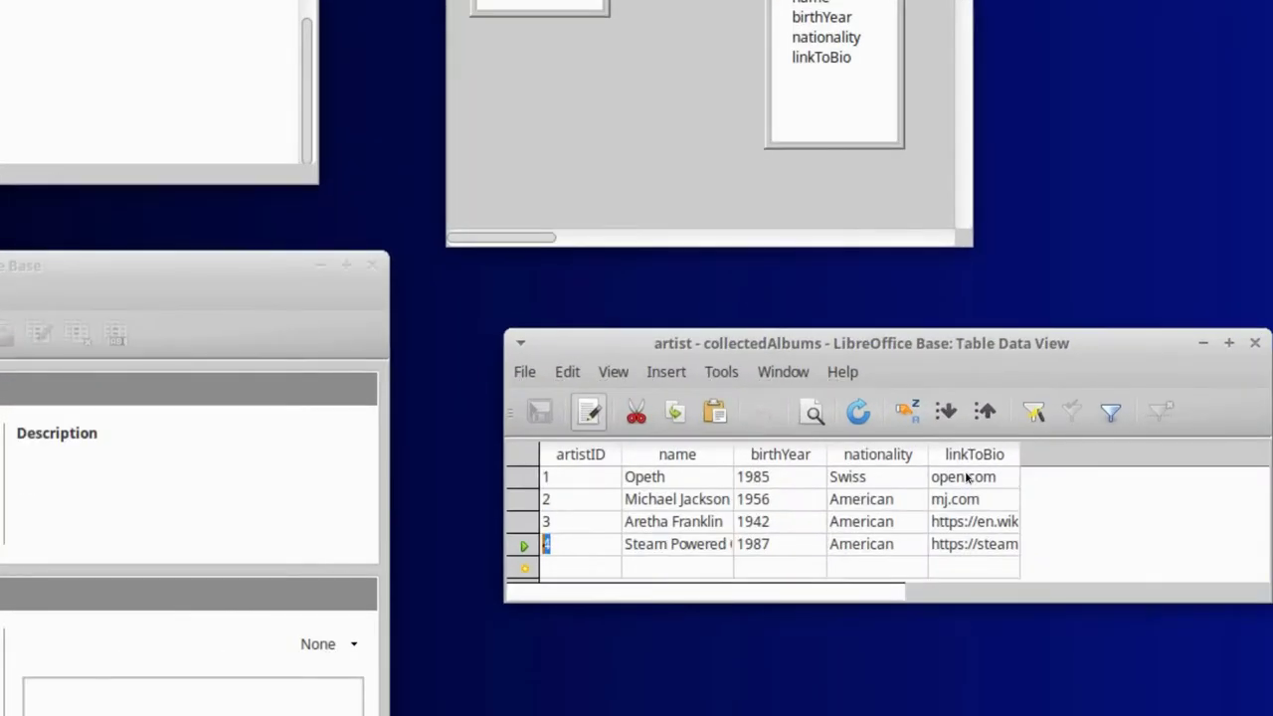
key(Tab)
key(Home)
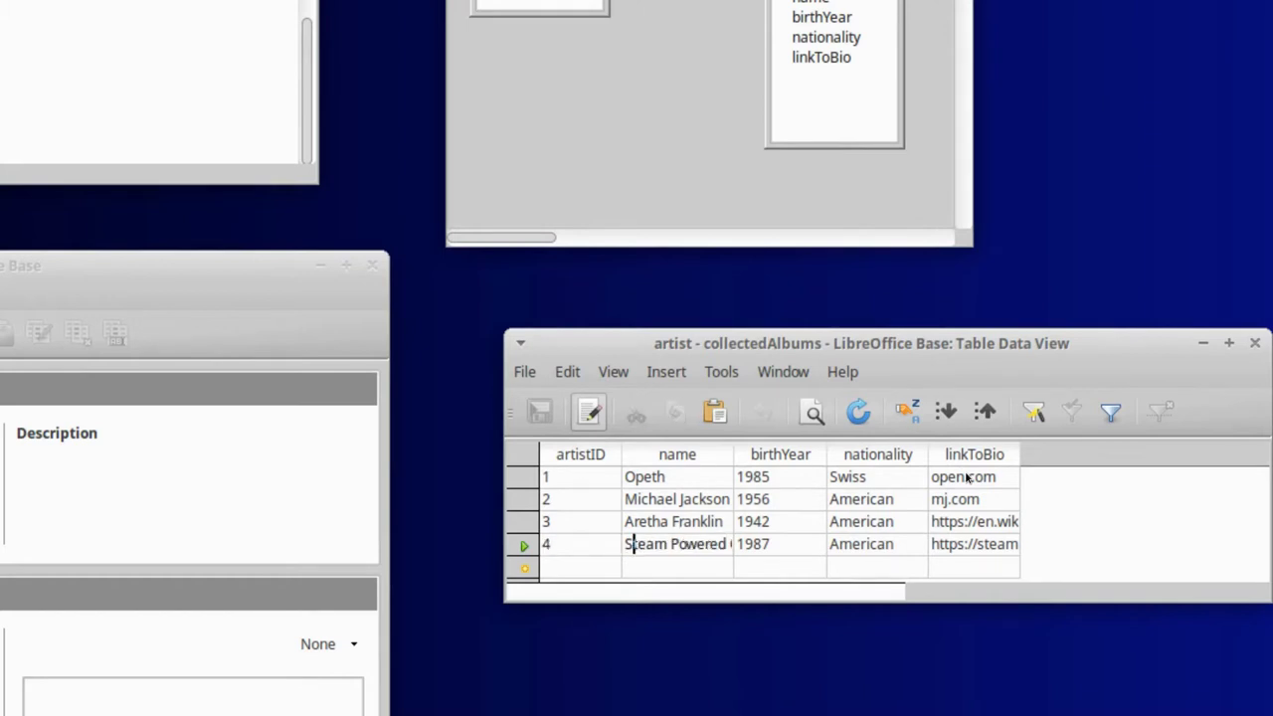
key(Delete)
text(s)
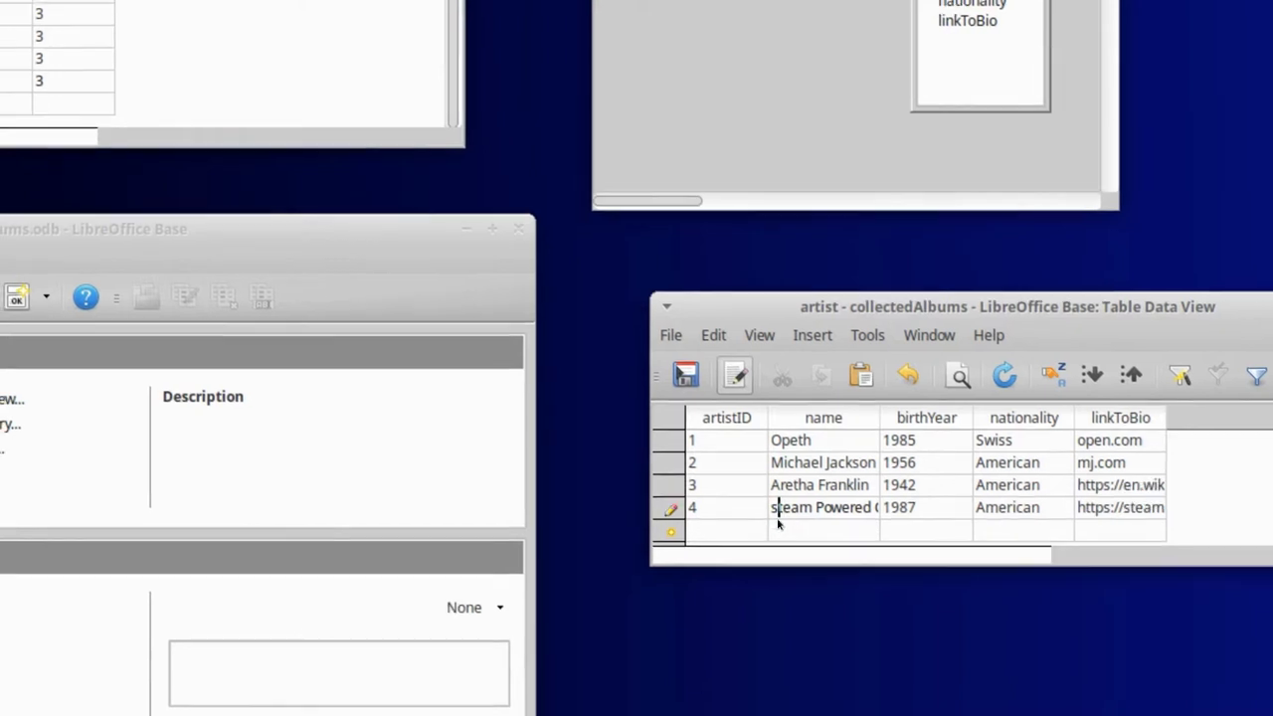
Try to change the artistID of the "steam Powered" artist to 3, and dismiss the error.
double_click(767, 514)
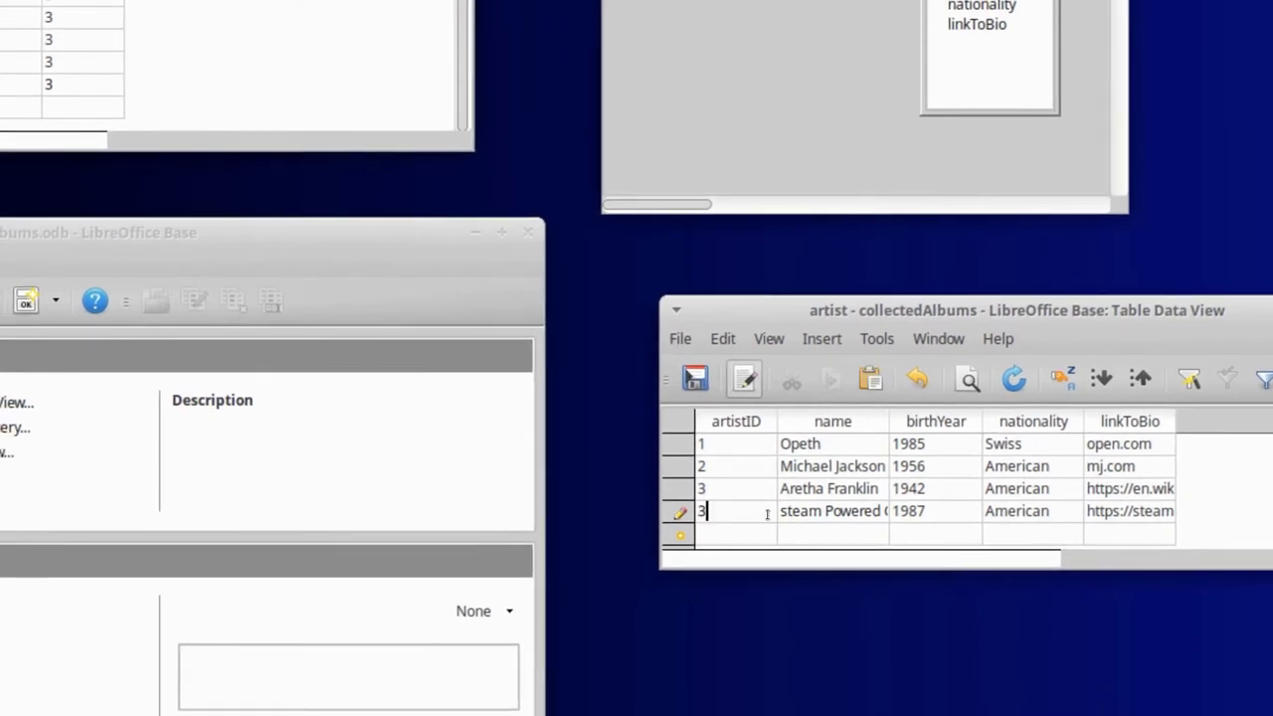
text(3)
click(781, 534)
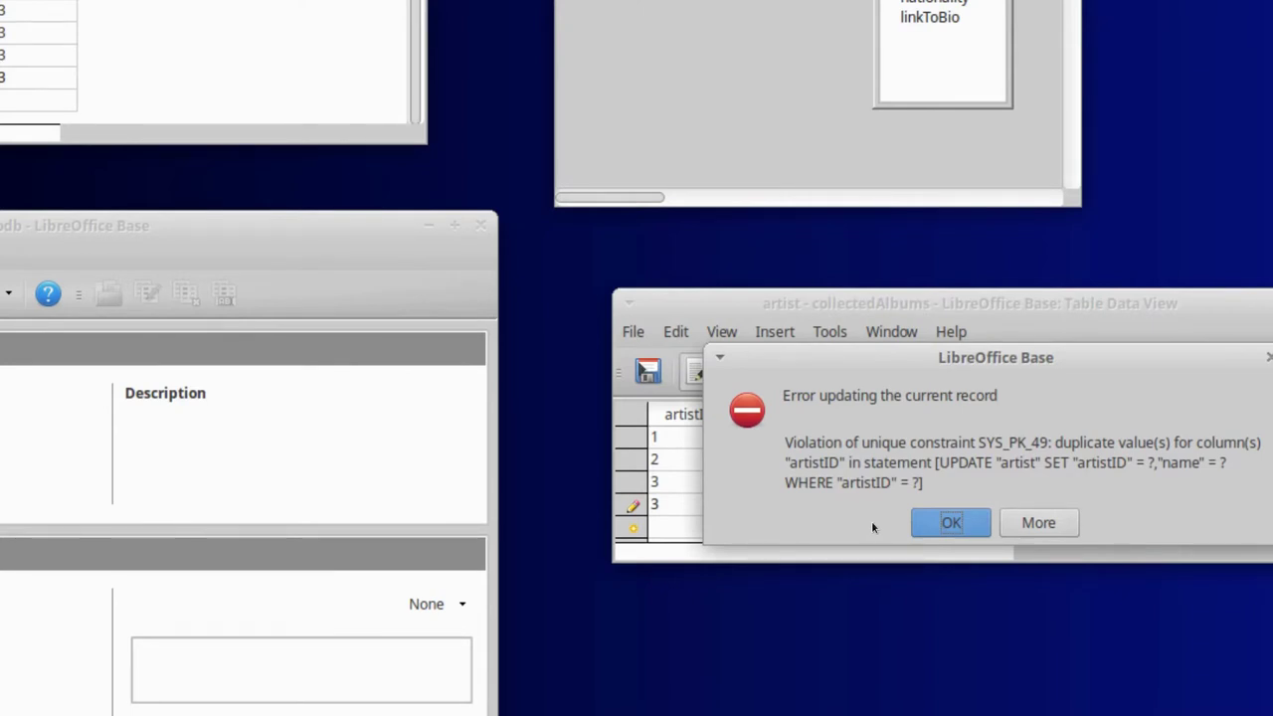
key(Return)
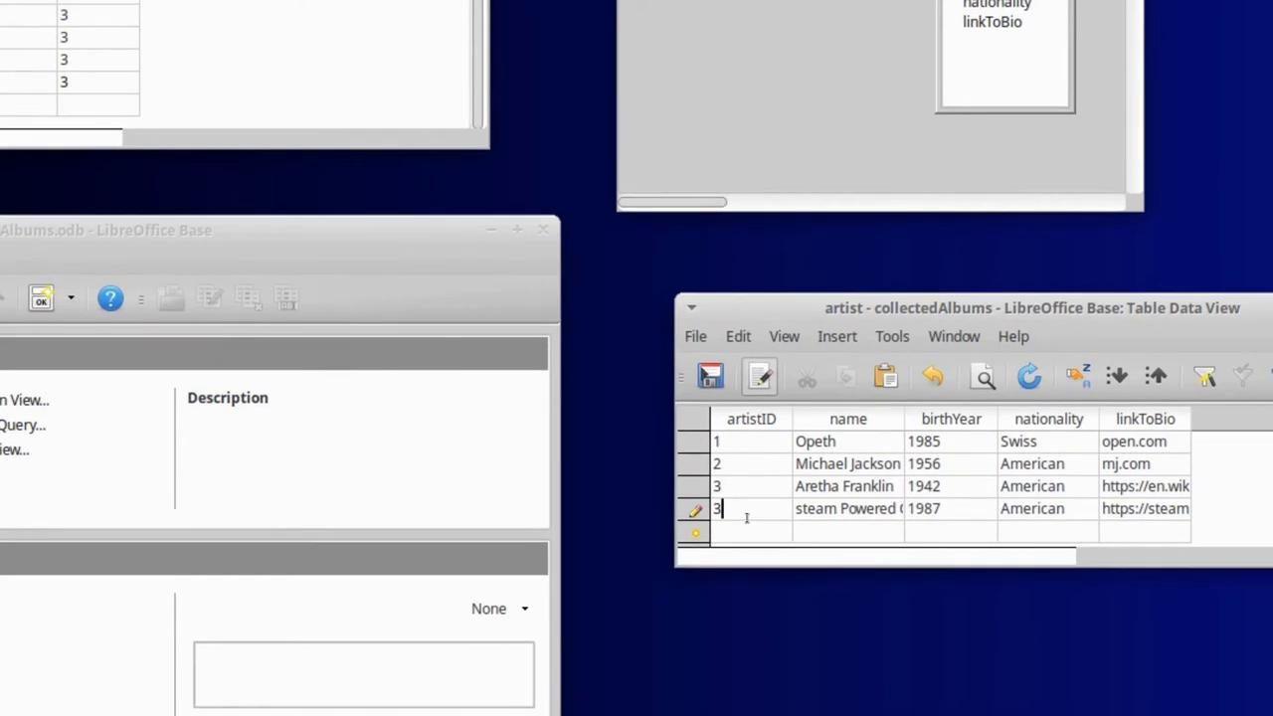
Set the artistID of the "steam Powered" artist back to 4 and save the record.
key(BackSpace)
text(4)
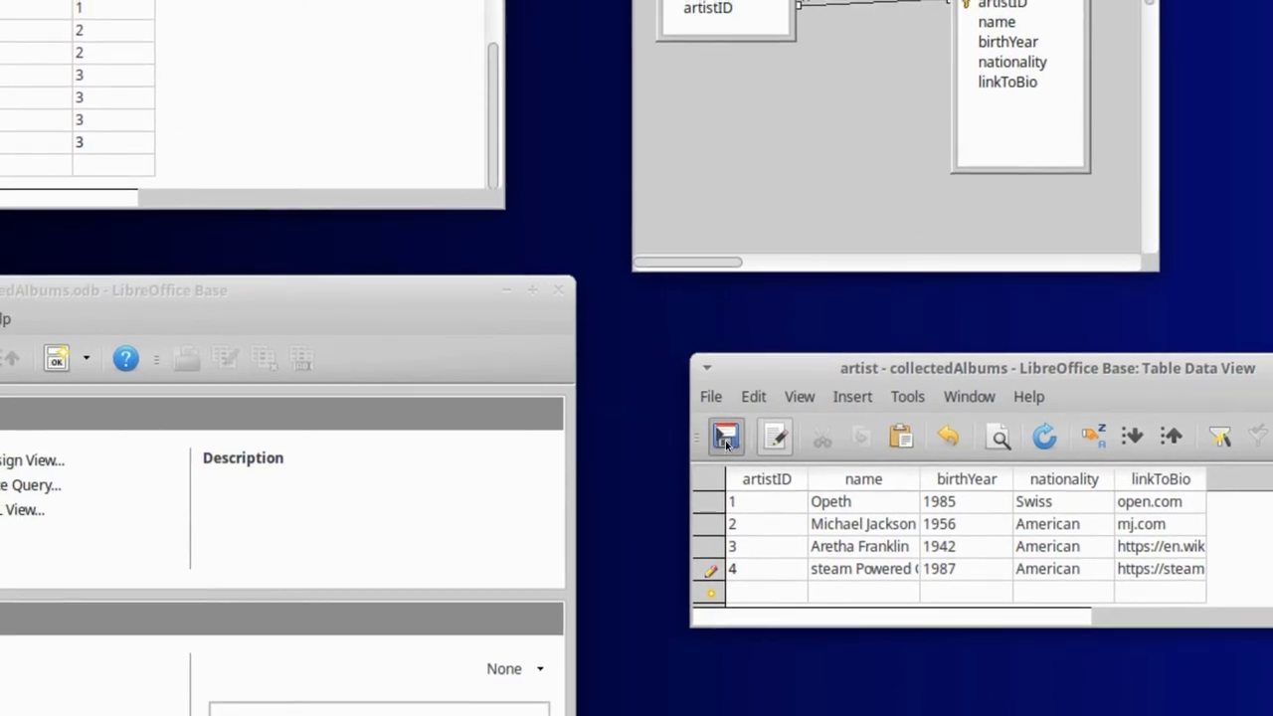
click(709, 375)
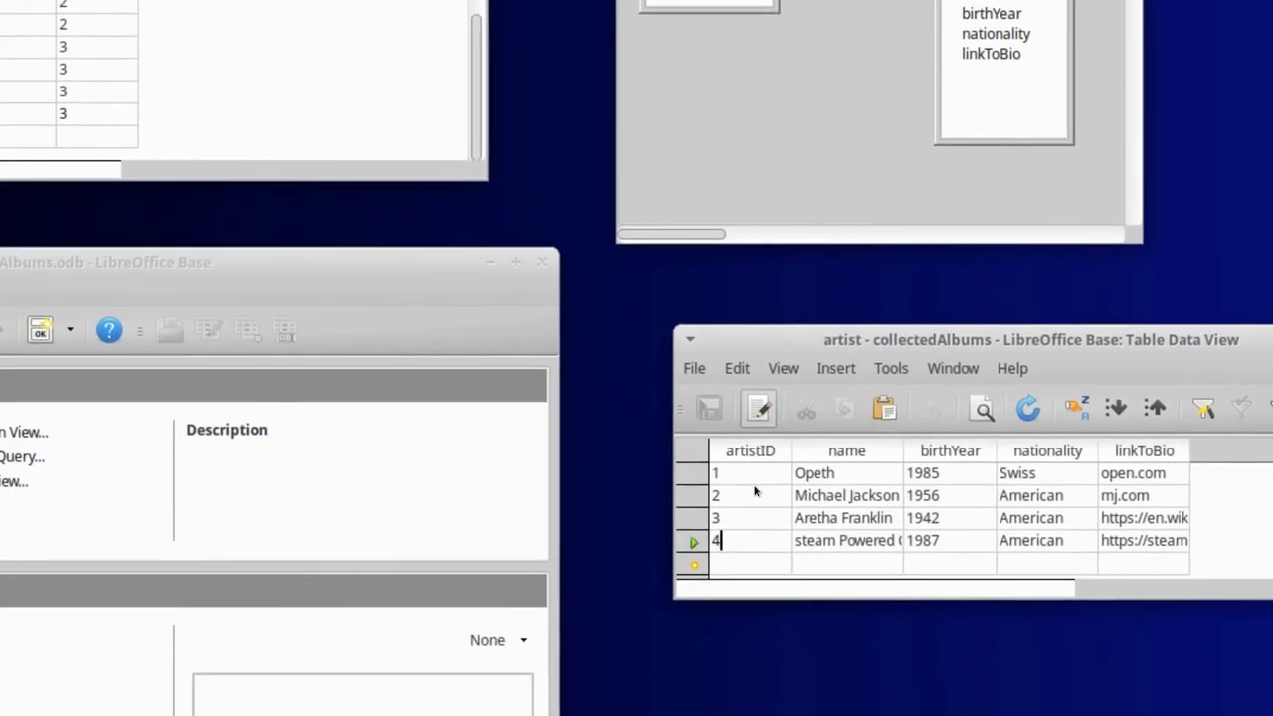
Capitalize the first letter of artist 4's name as "S" and save the record.
click(773, 519)
click(772, 519)
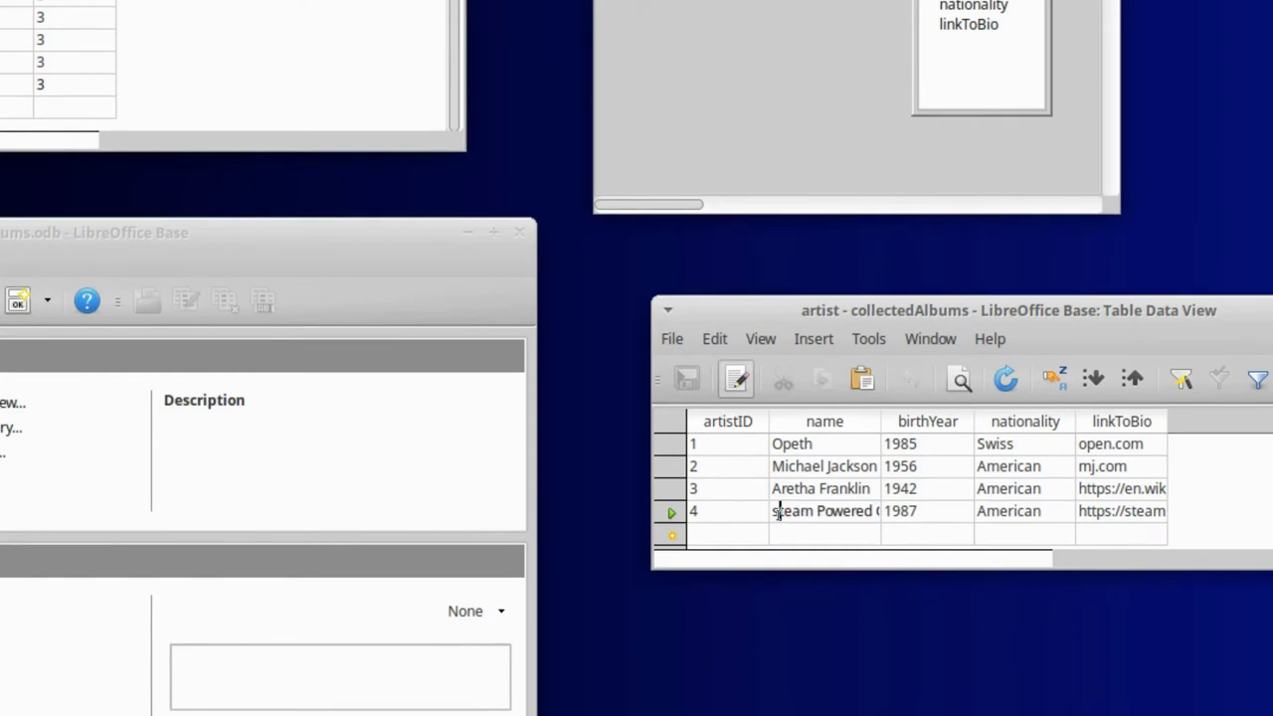
key(Delete)
text(S)
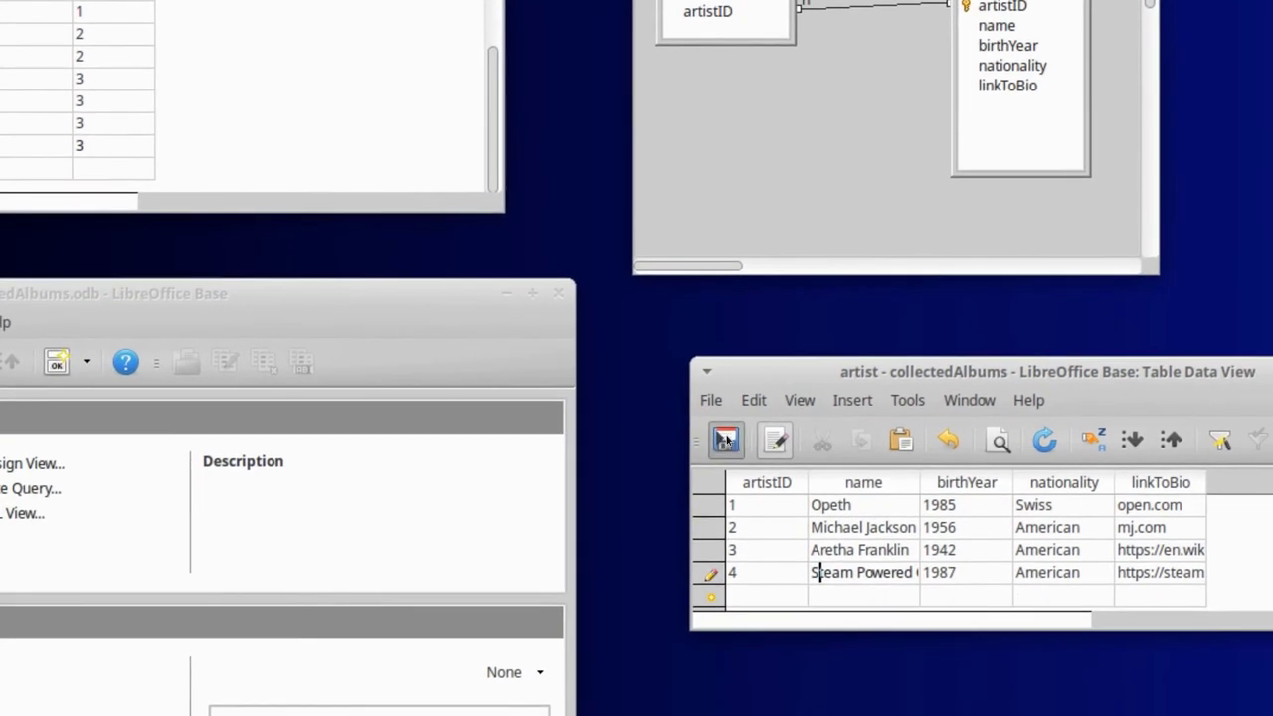
click(687, 378)
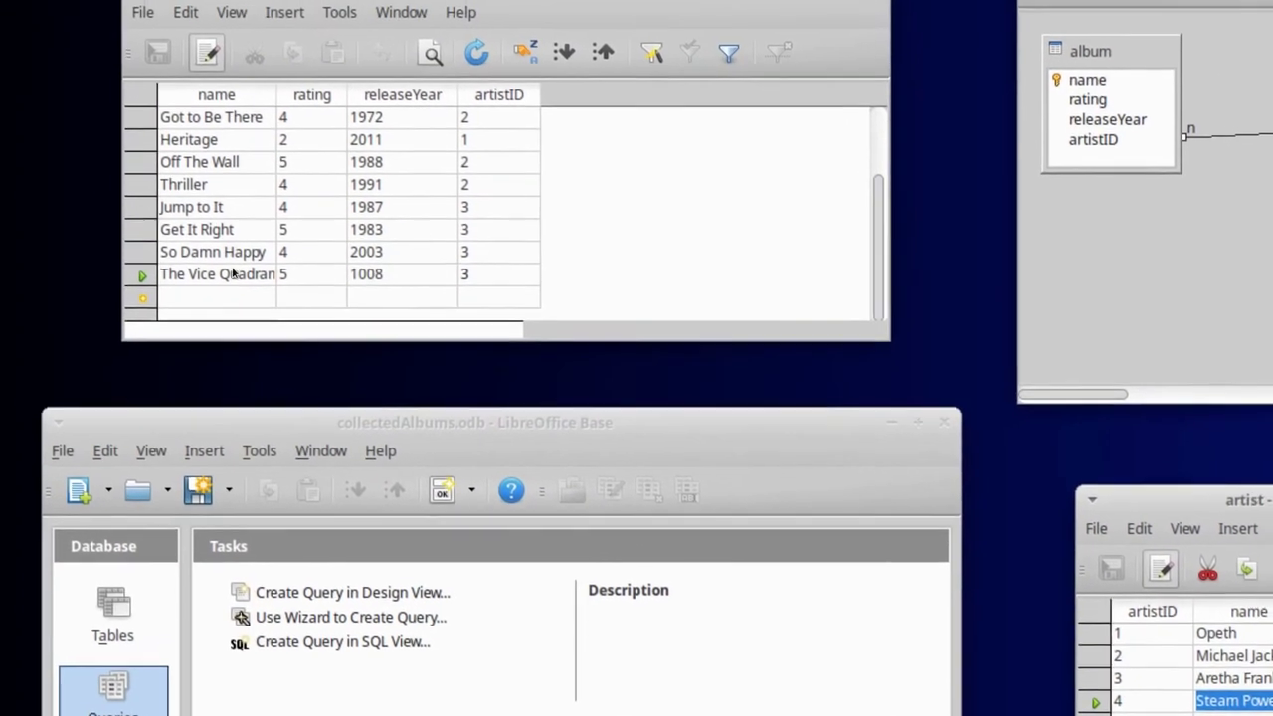
Change the artistID of "The Vice Quadran" in the album table to 4 and commit the record.
click(0, 146)
key(Tab)
key(Tab)
key(Tab)
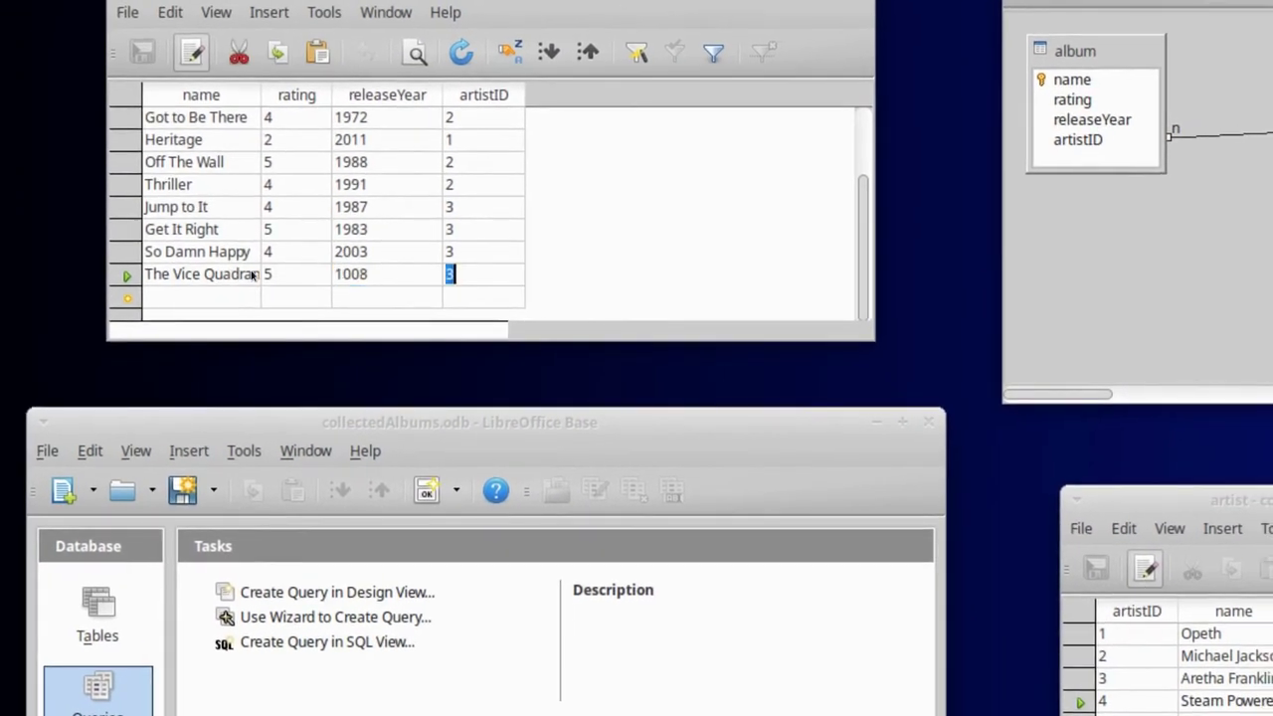
text(4)
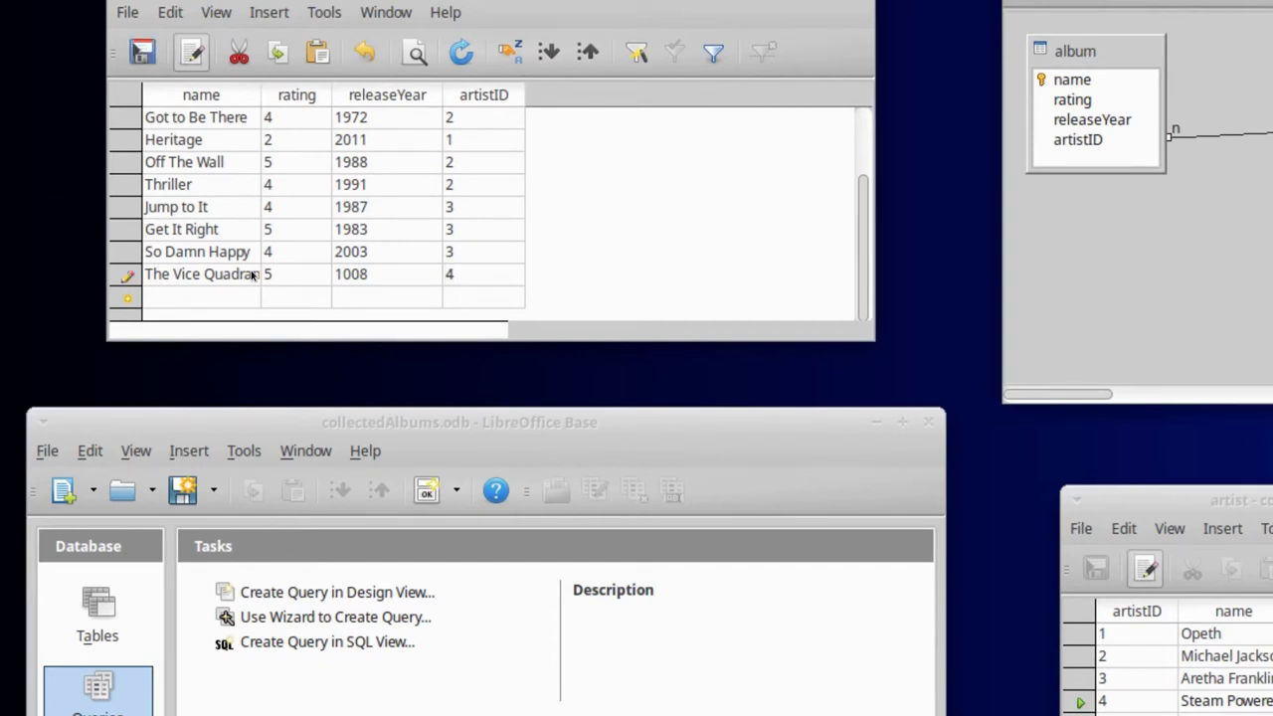
key(Tab)
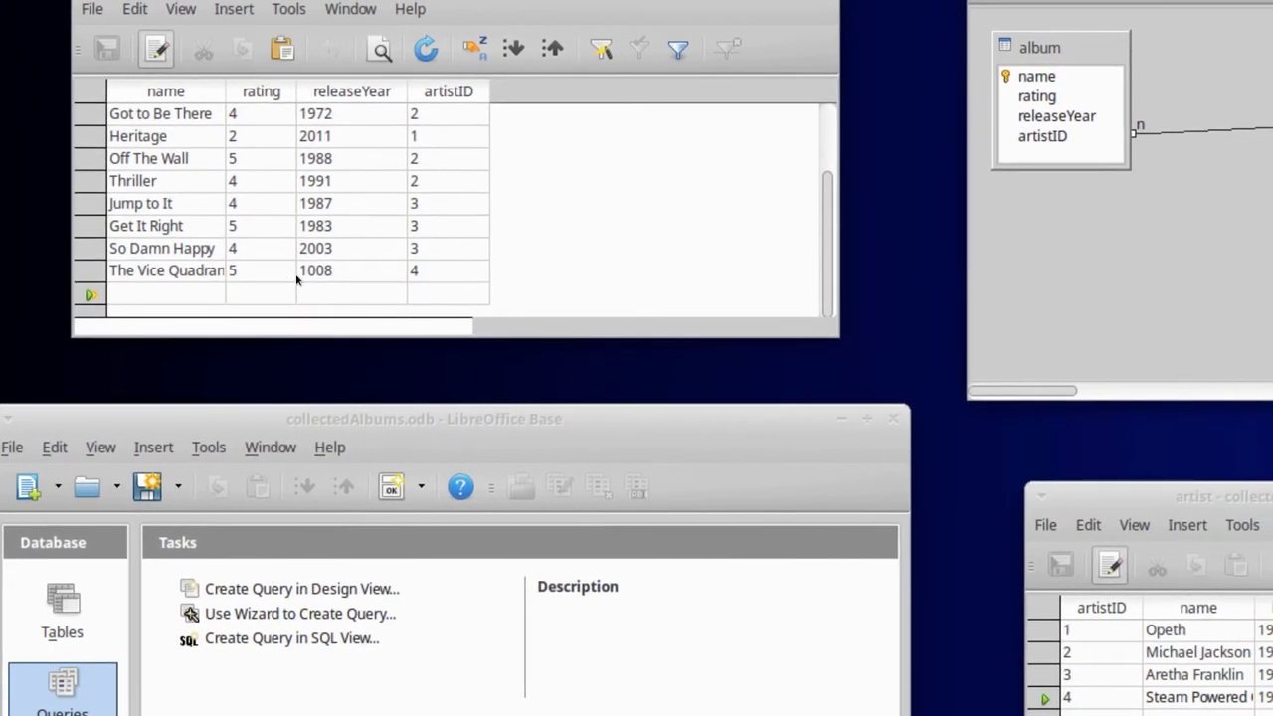
Correct the release year of "The Vice Quadran" in the album table to 2008.
click(314, 270)
click(314, 270)
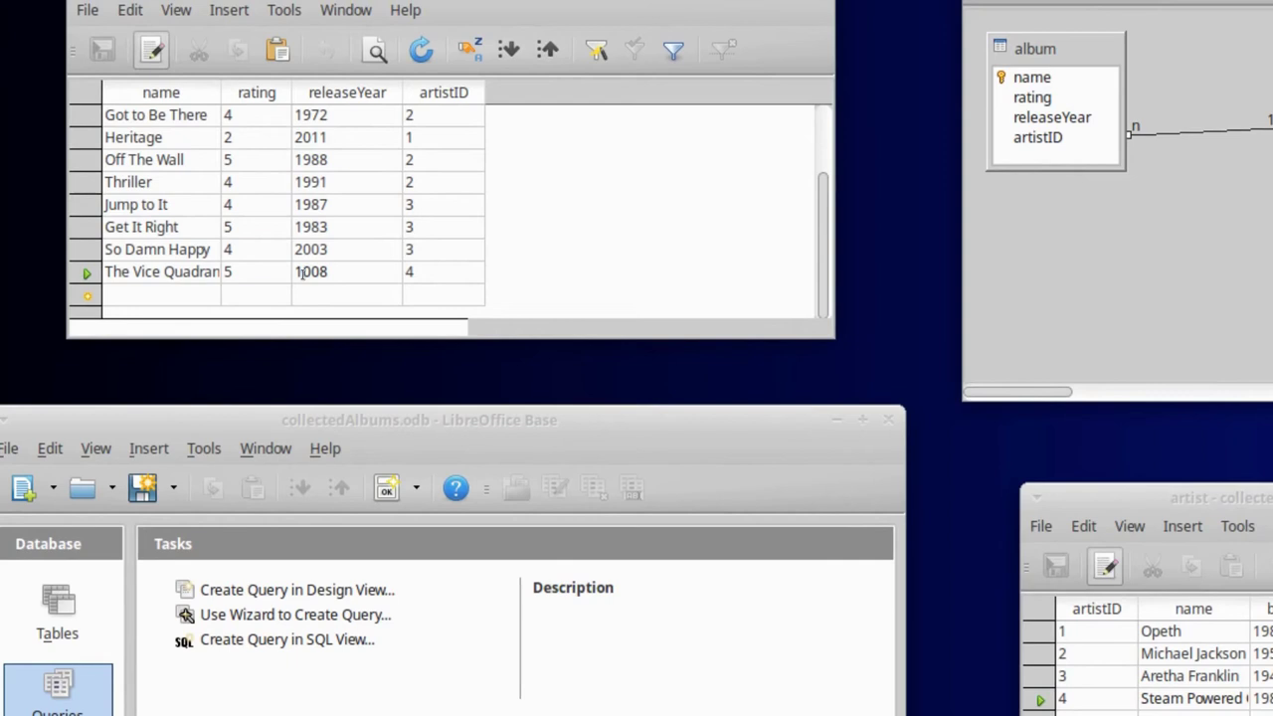
key(BackSpace)
text(2)
key(Tab)
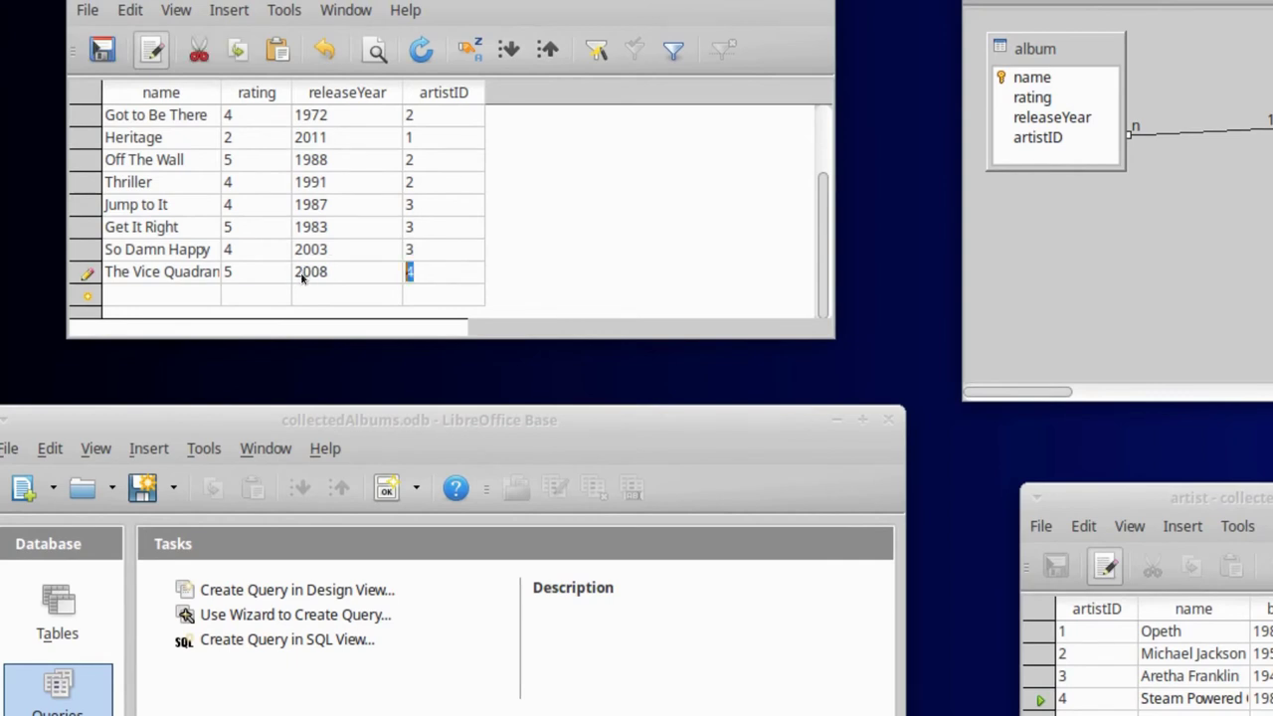